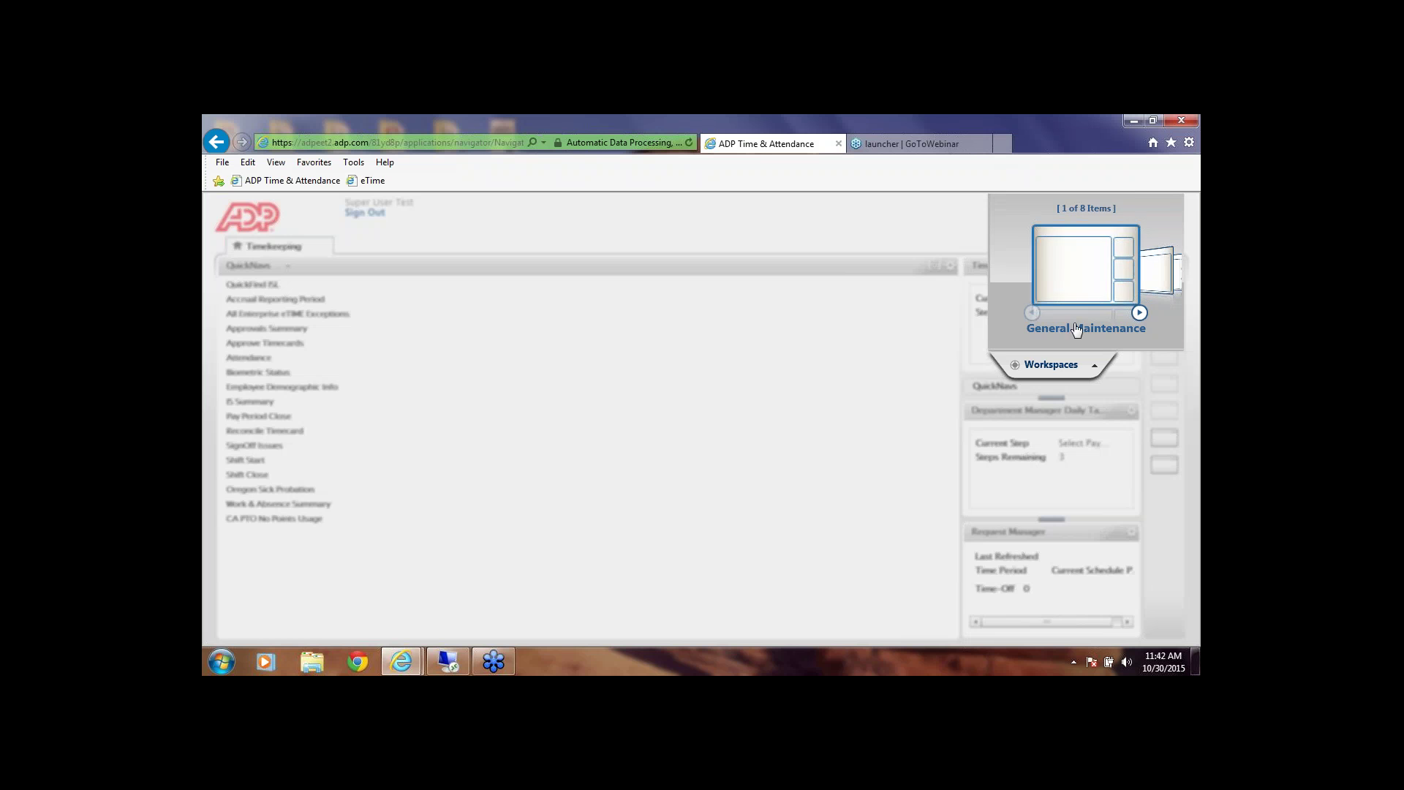
# Step: Open the Shift Templates page from the Setup widget in the General Maintenance workspace
pyautogui.click(1074, 327)
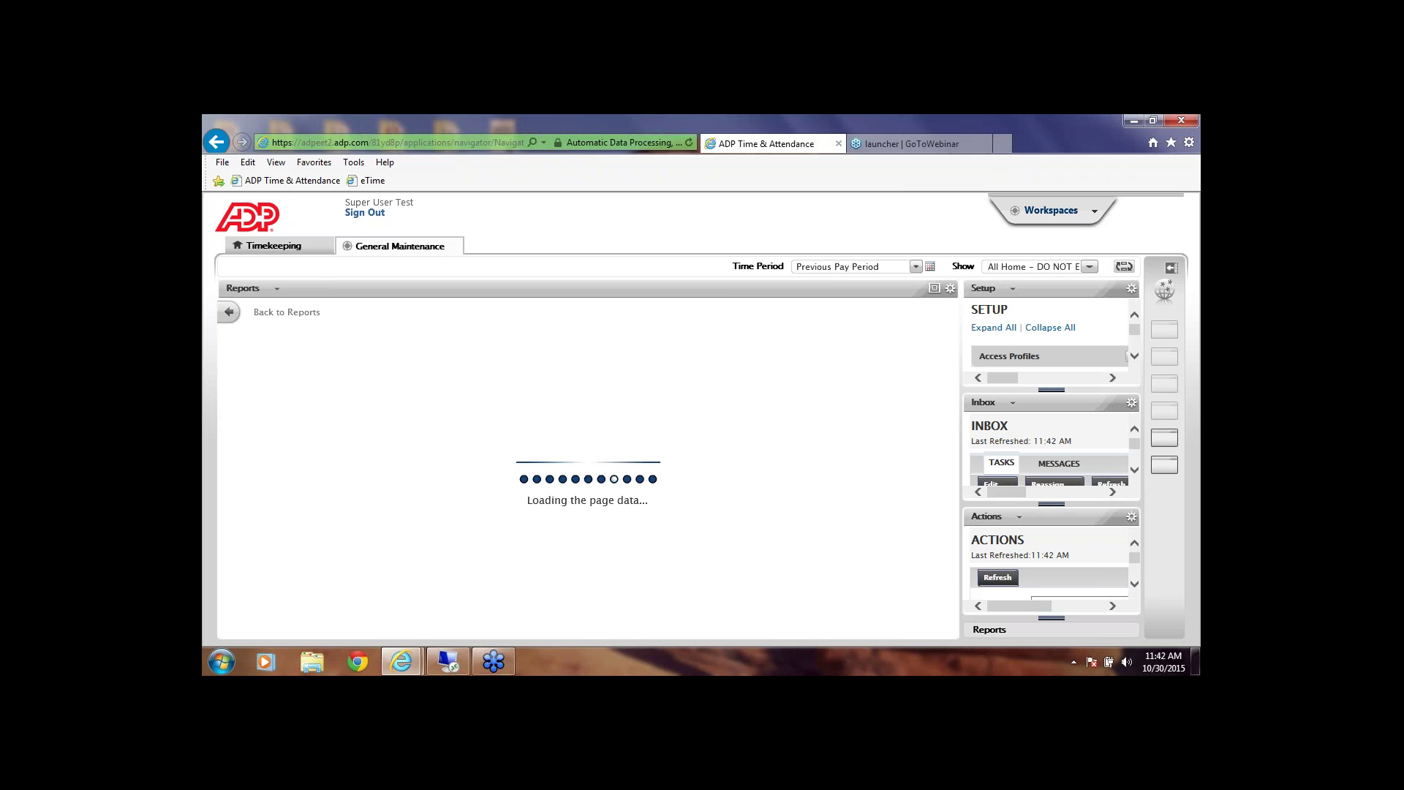
pyautogui.click(1131, 291)
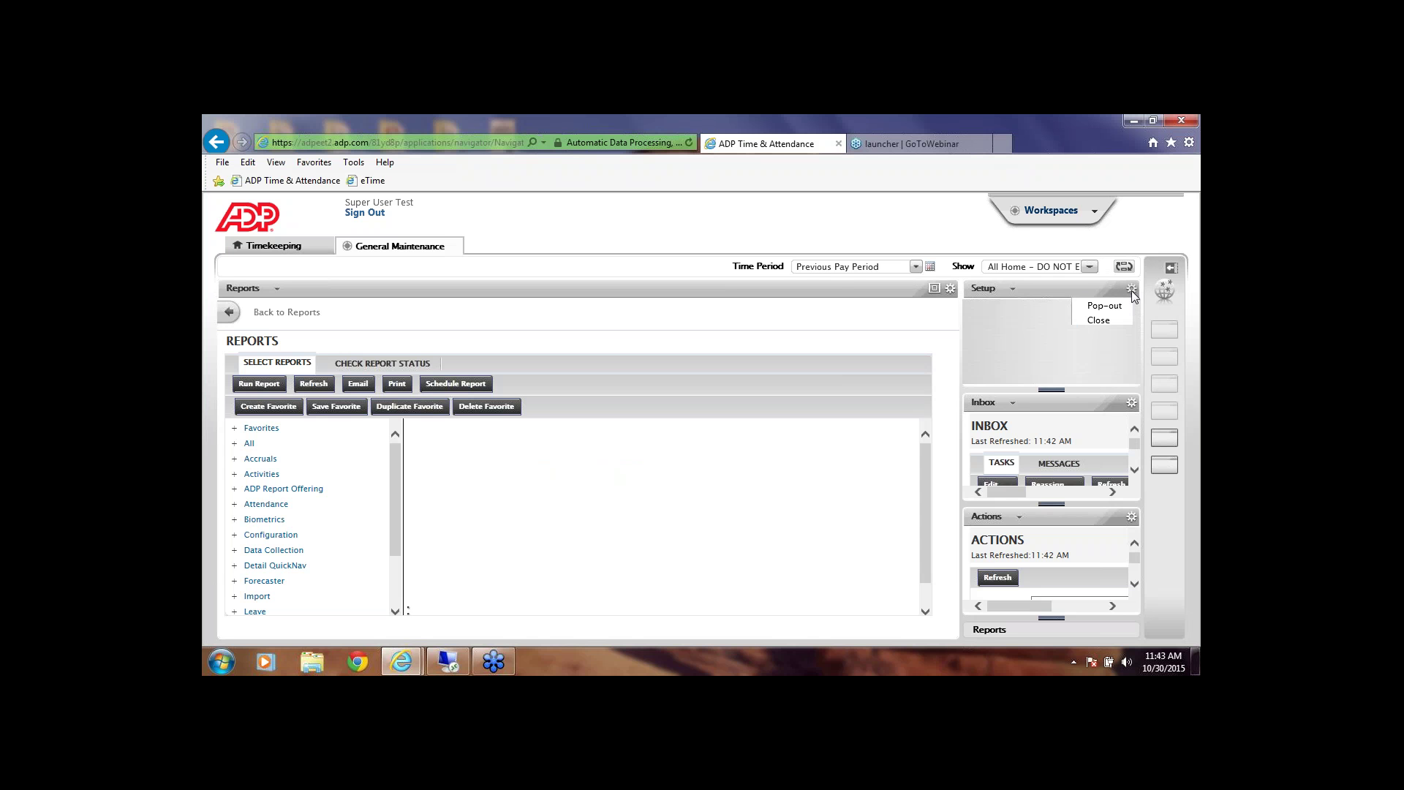
pyautogui.click(1113, 307)
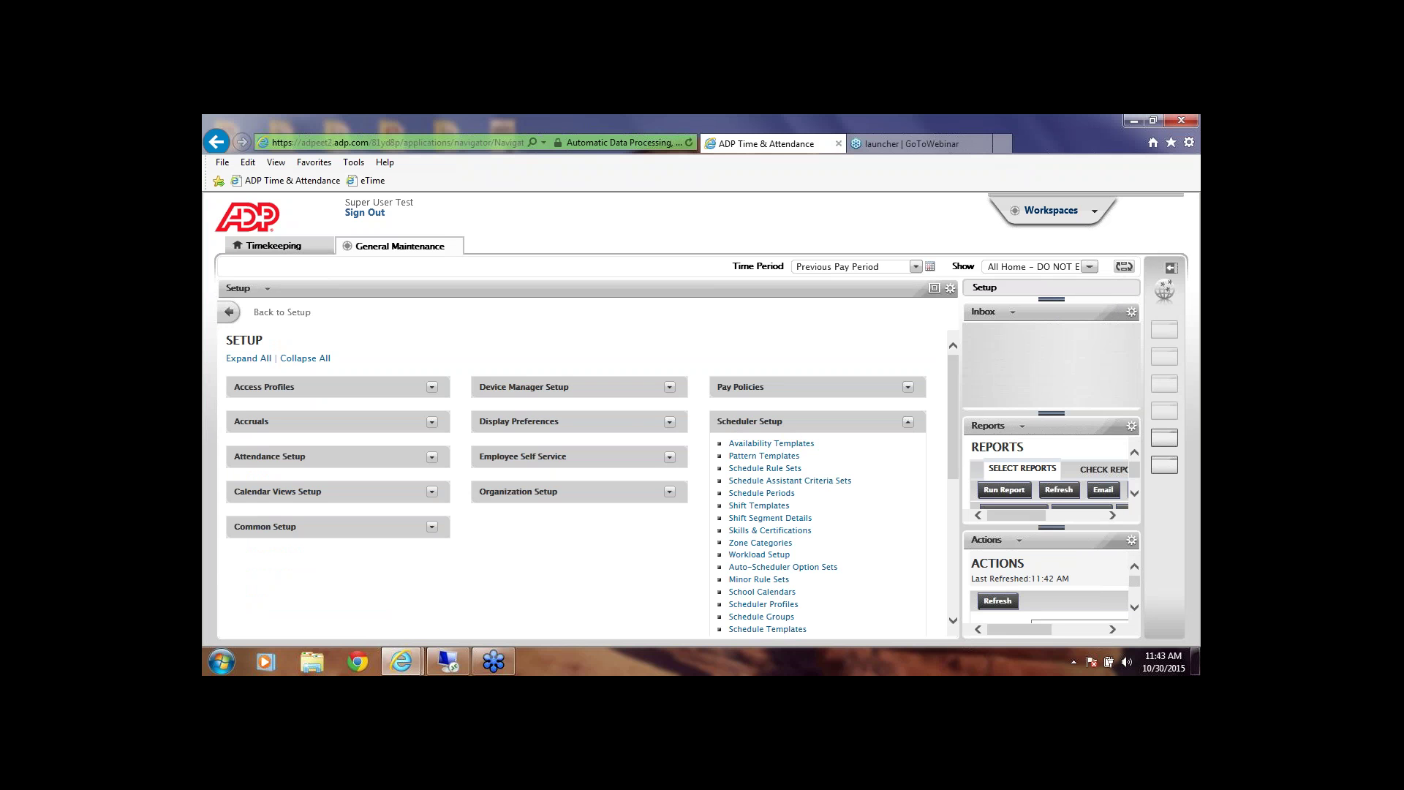
pyautogui.click(759, 506)
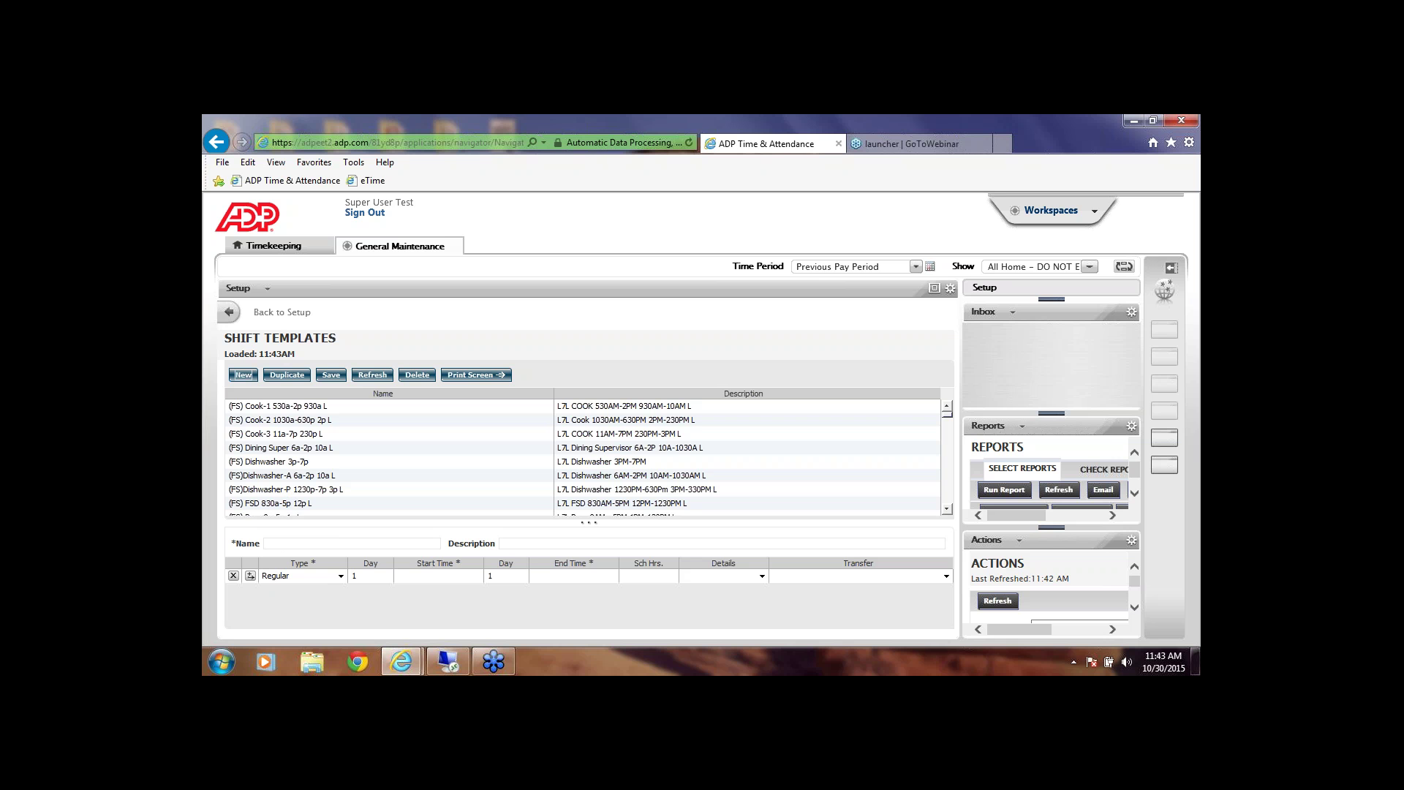
# Step: Name the new shift template "7am - 3pm L 10am" and describe it as "200 7am - 3pm L 10am"
pyautogui.click(275, 541)
pyautogui.write('7am')
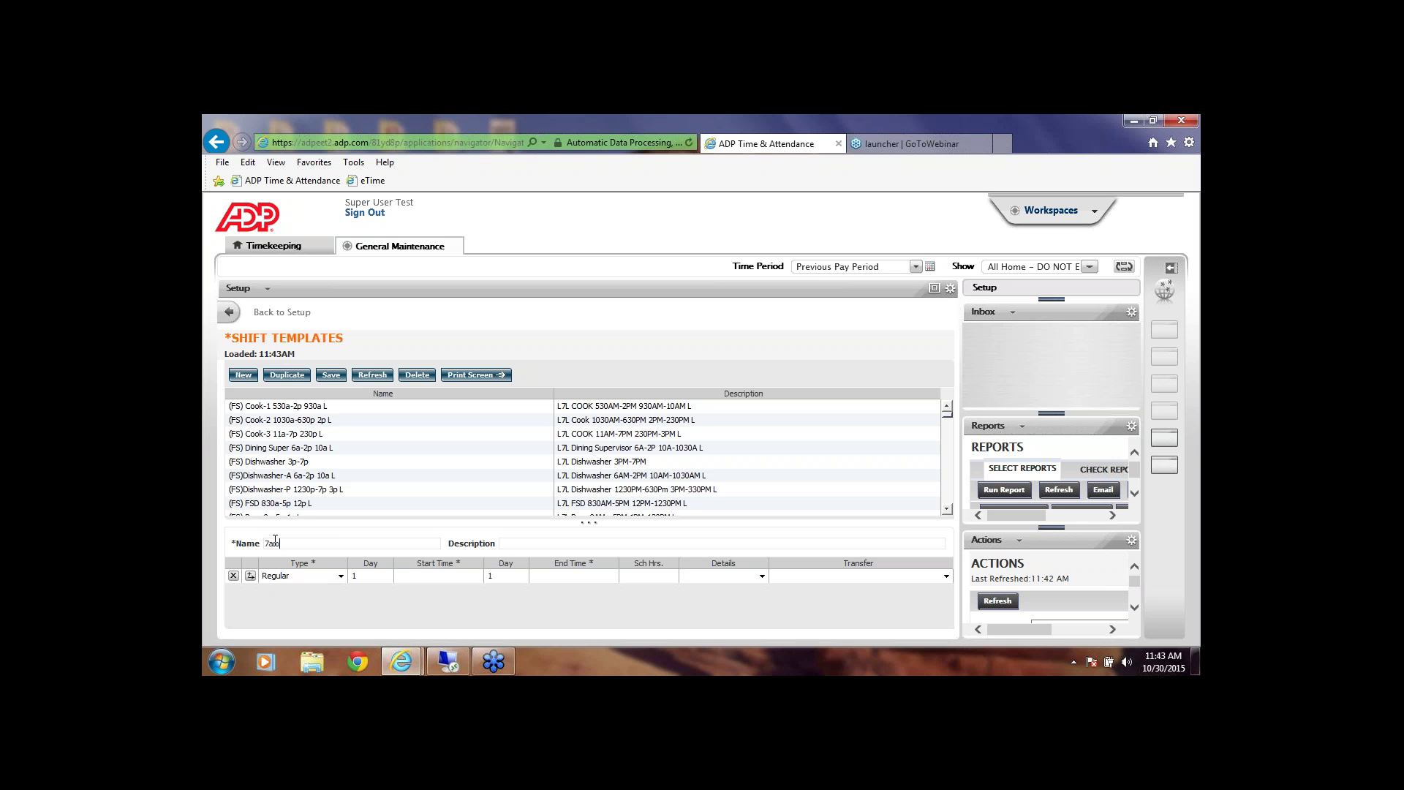
pyautogui.write(' - 3pm ')
pyautogui.write('L 10')
pyautogui.write('am')
pyautogui.write('7am ')
pyautogui.write('- 3pm')
pyautogui.write(' L 10am')
# Step: Set the 7am - 3pm template's first Regular segment to run from 7:00AM to 10:00AM
pyautogui.click(403, 576)
pyautogui.write('7am')
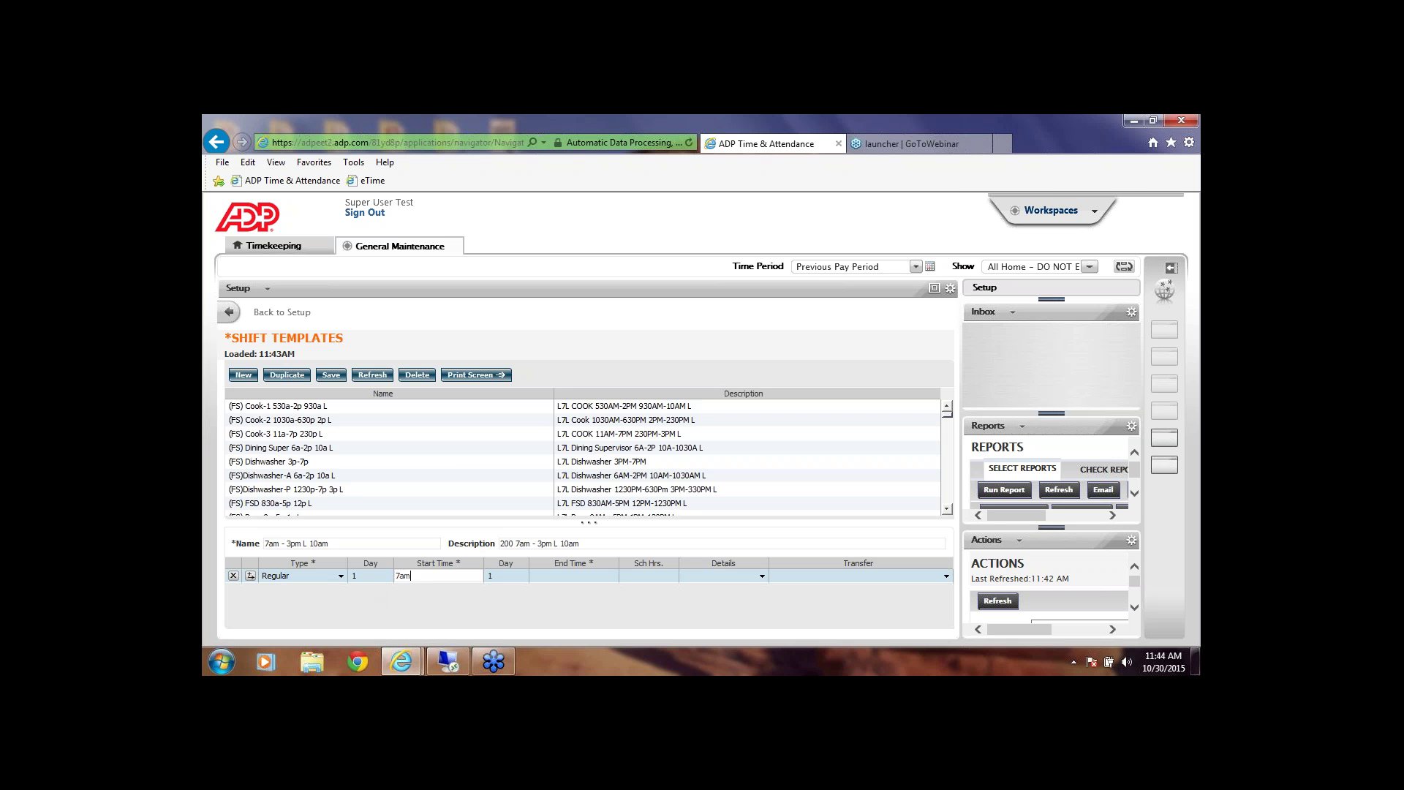
pyautogui.press('Tab')
pyautogui.press('Tab')
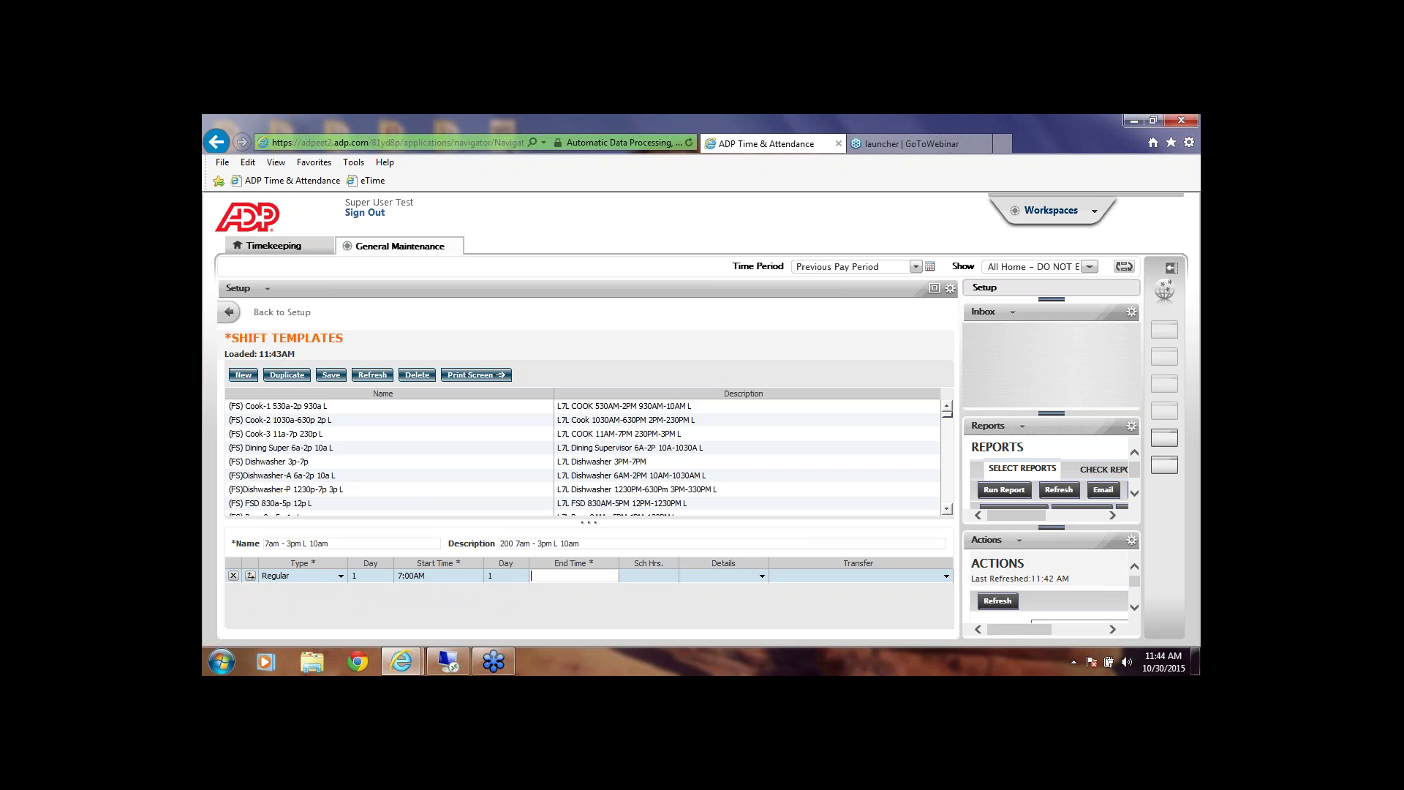
pyautogui.write('10am')
pyautogui.press('Tab')
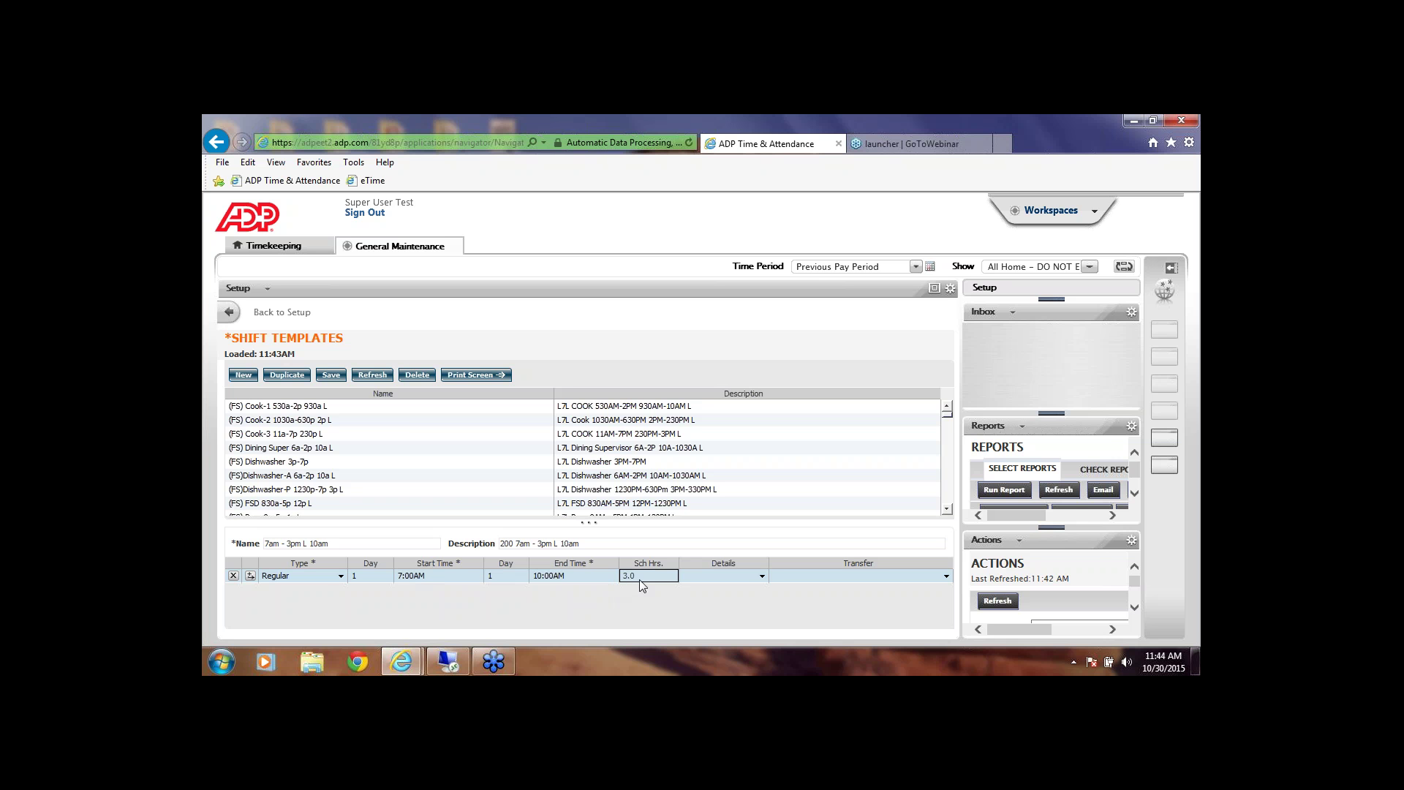
# Step: Add a Break segment from 10:00AM to 10:30AM to the 7am - 3pm shift template
pyautogui.click(240, 592)
pyautogui.click(341, 590)
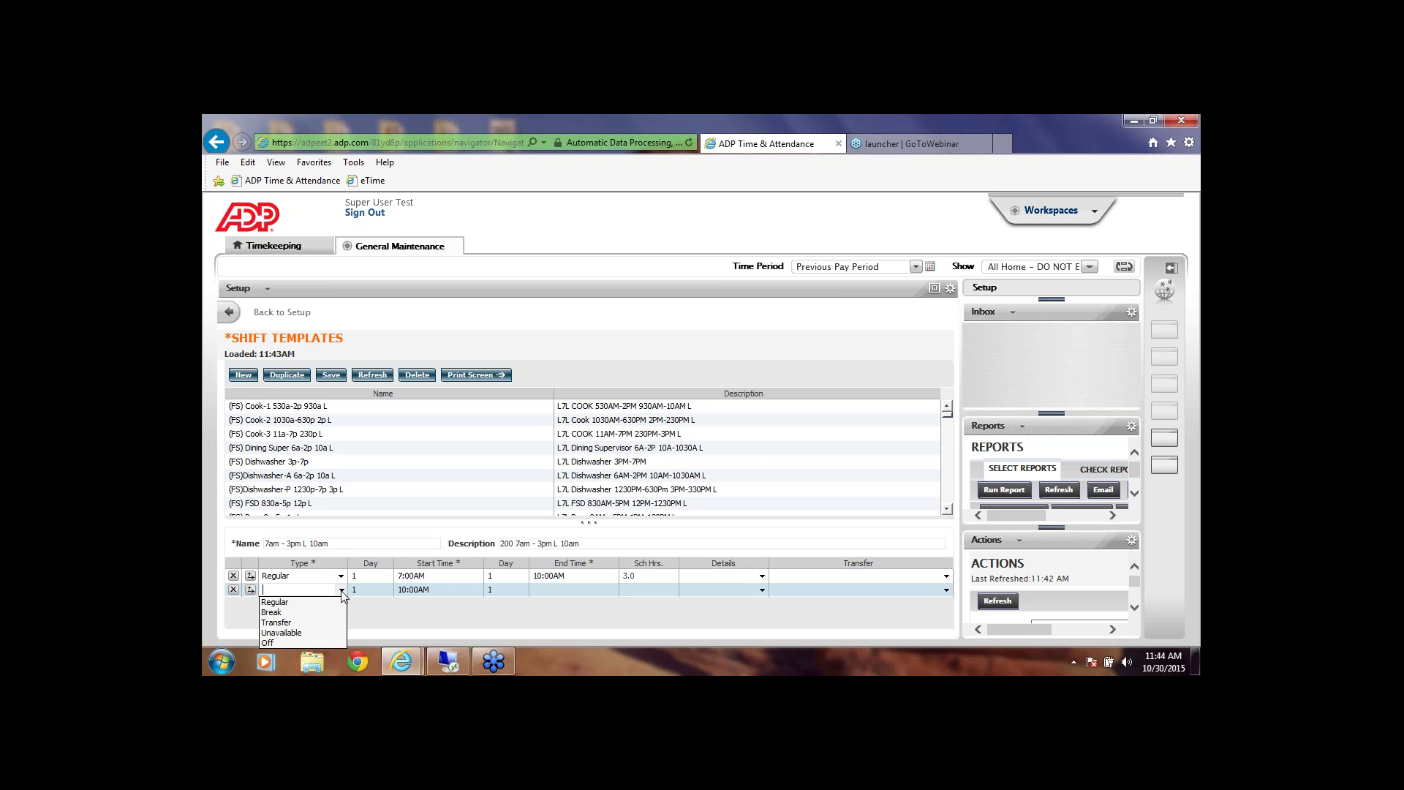
pyautogui.click(278, 614)
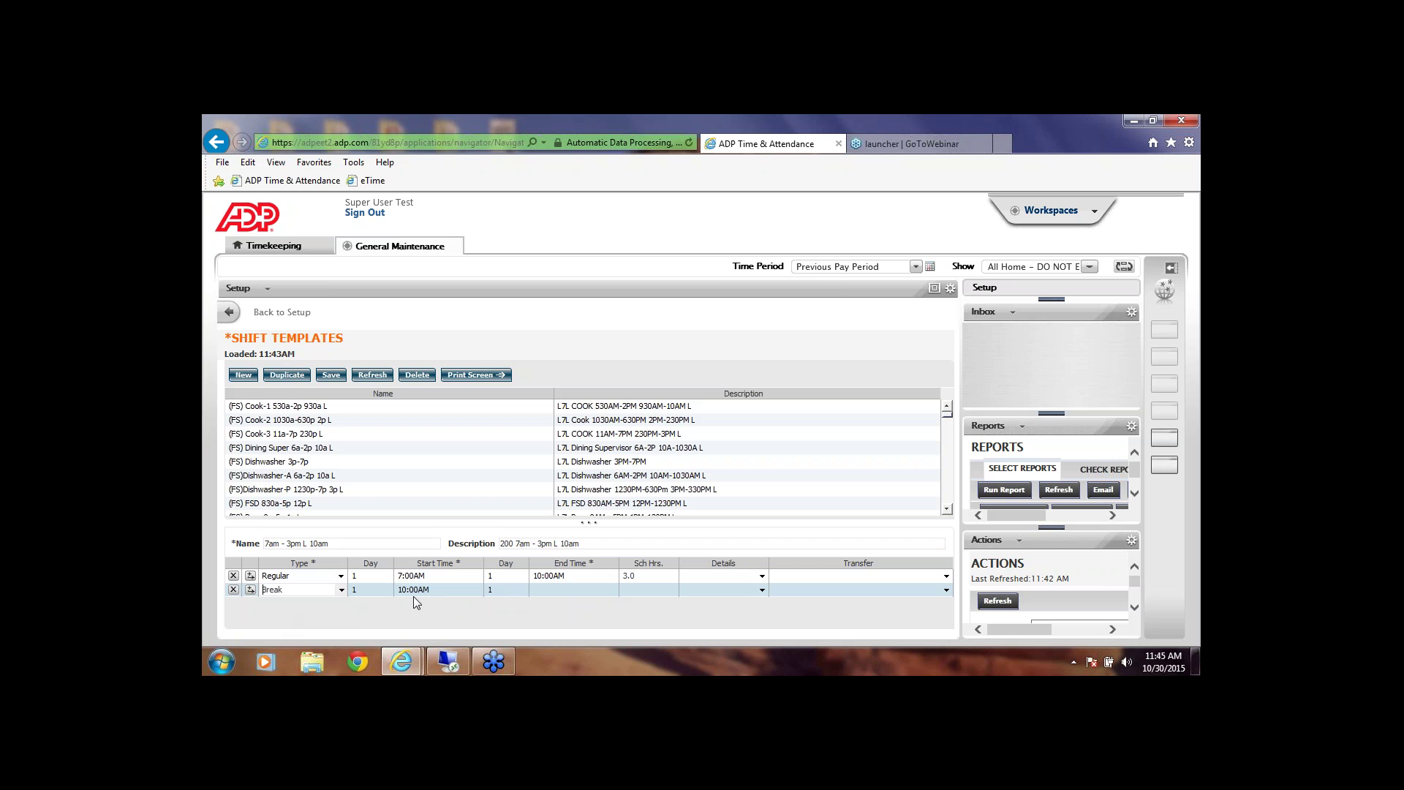
pyautogui.click(544, 590)
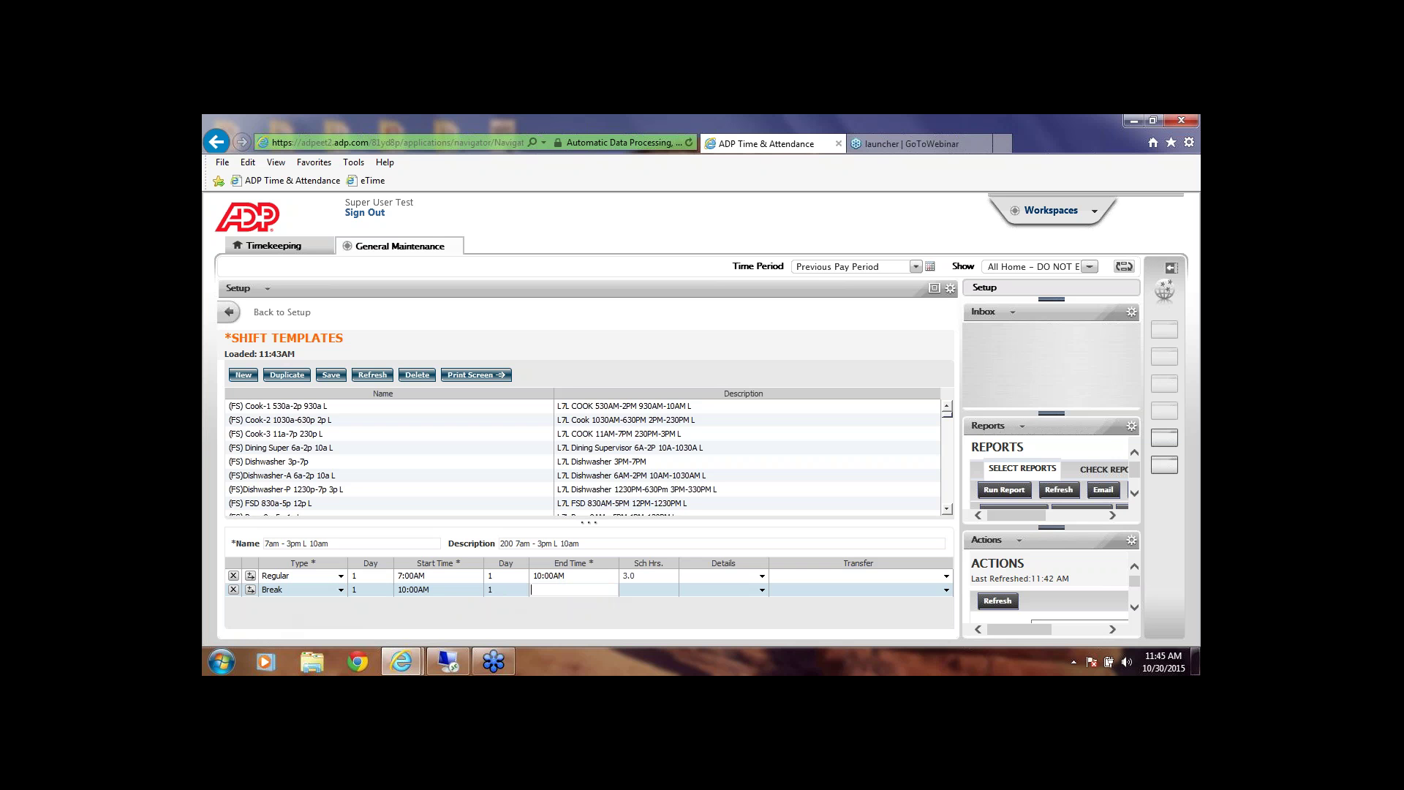
pyautogui.write('1')
pyautogui.write('0:30')
pyautogui.press('Tab')
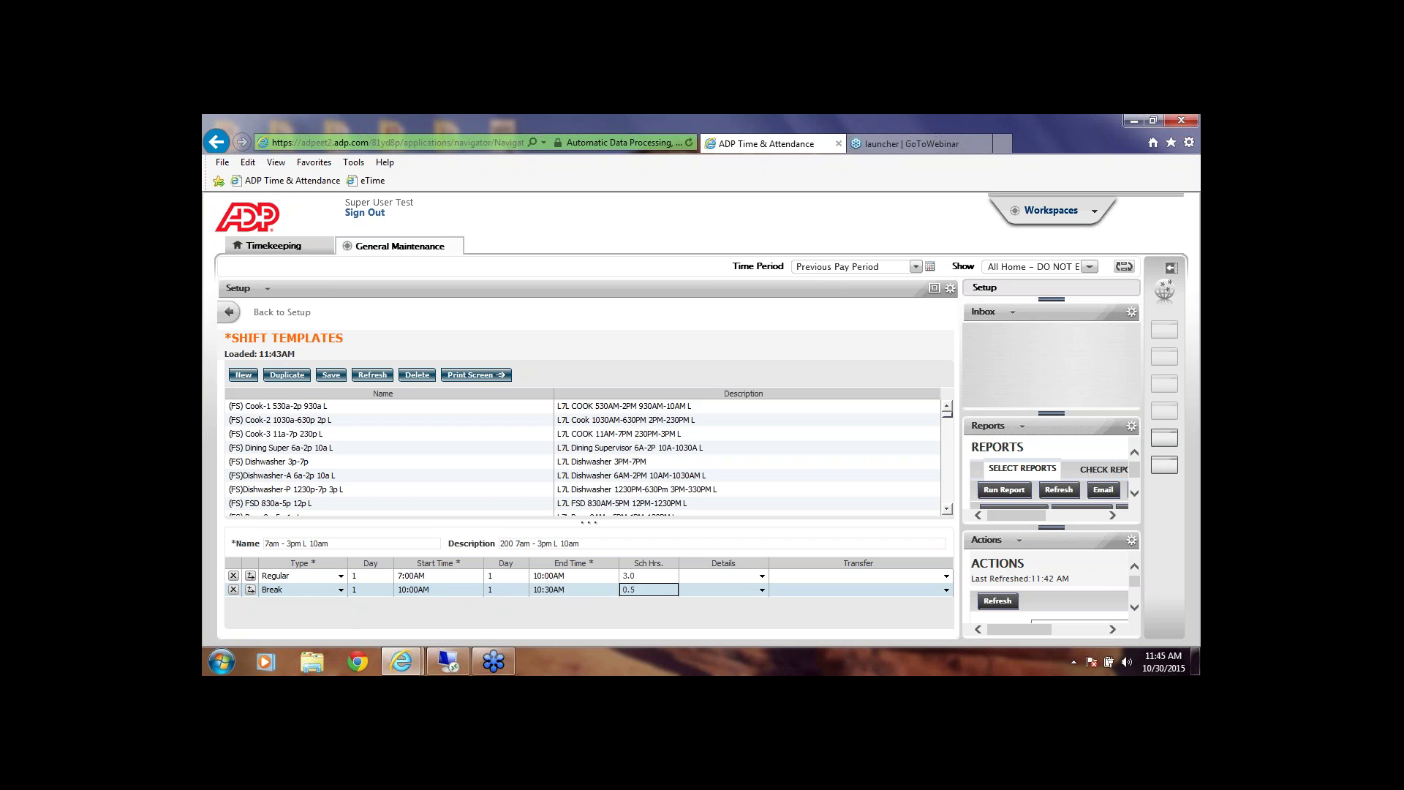
# Step: Add a closing Regular segment from 10:30AM to 3:00PM to the 7am - 3pm shift template
pyautogui.click(249, 590)
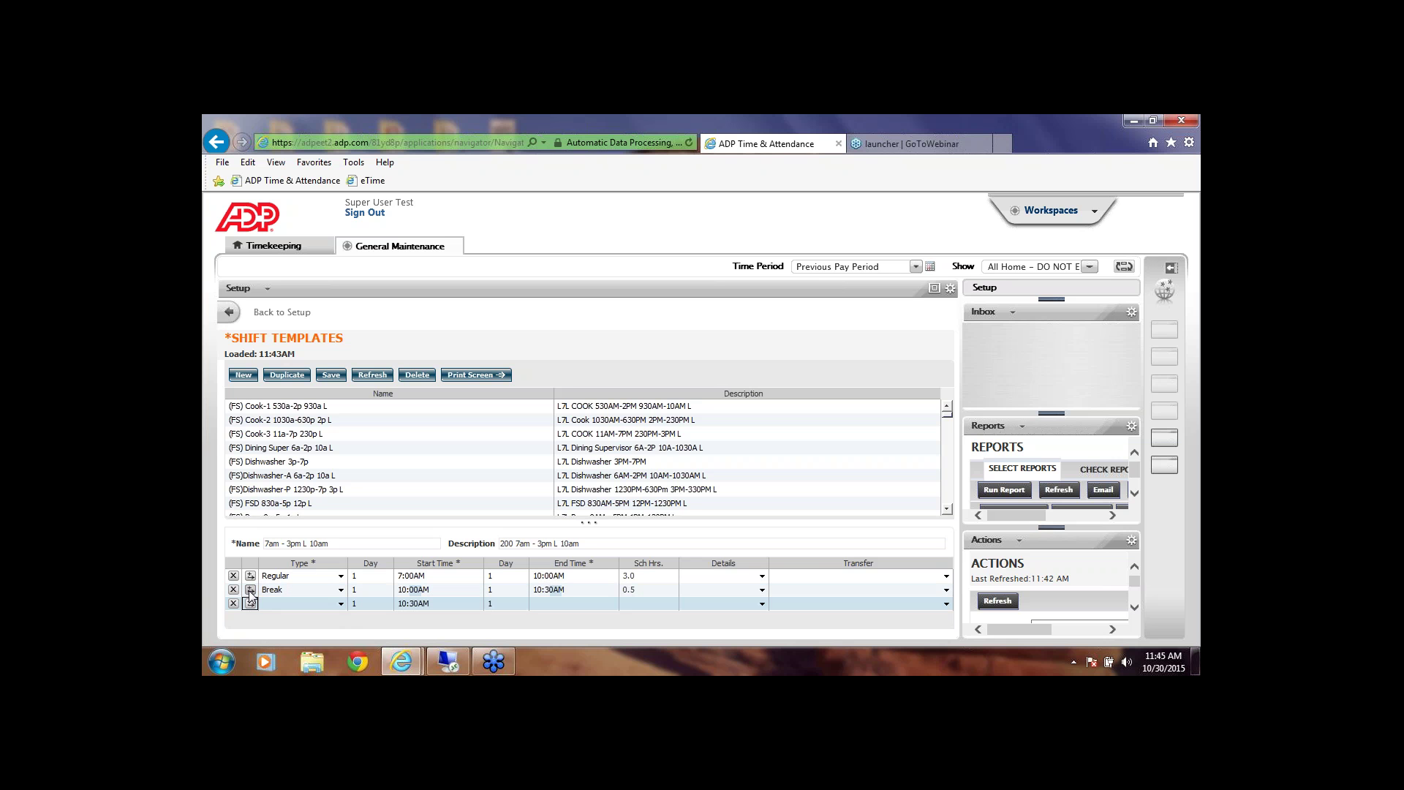
pyautogui.click(341, 604)
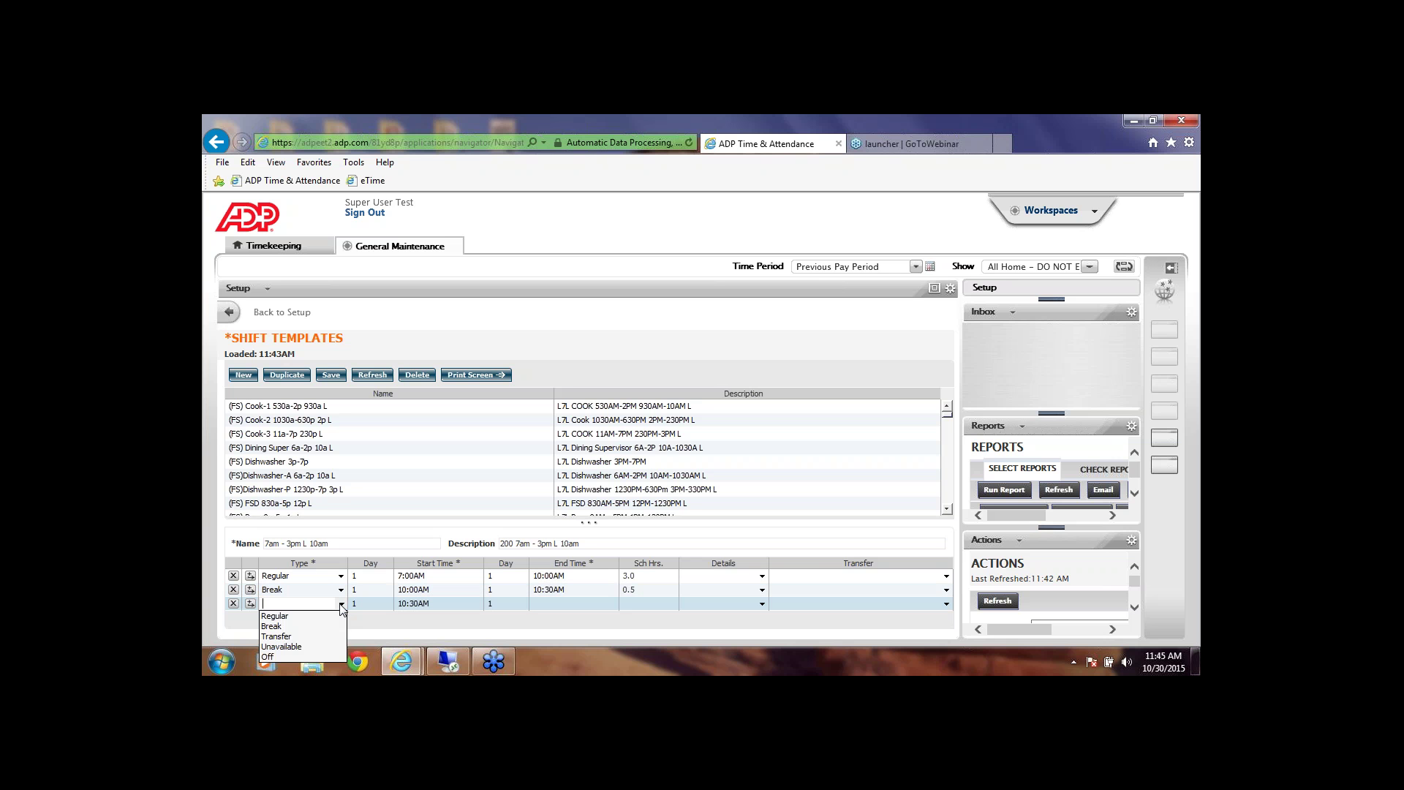
pyautogui.click(275, 616)
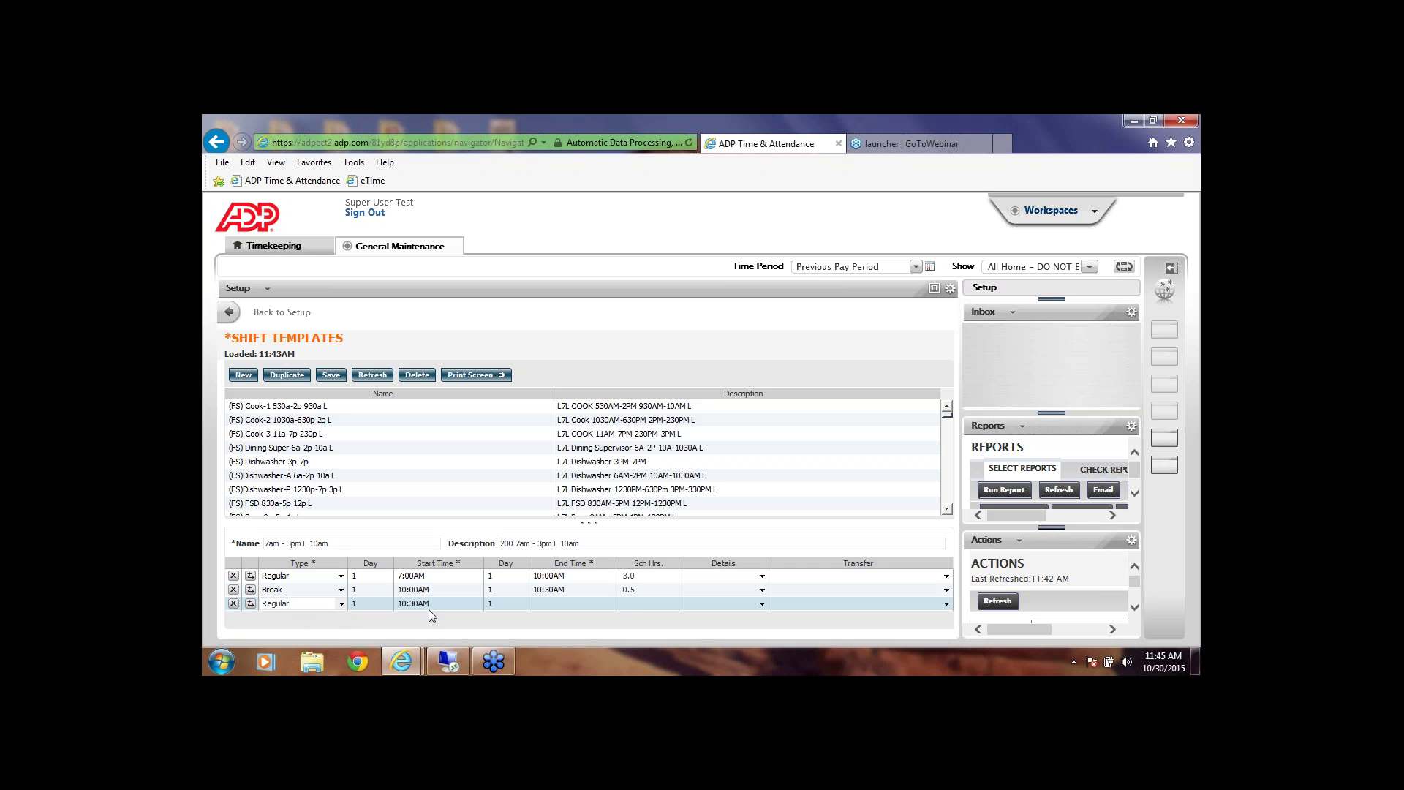
pyautogui.click(559, 603)
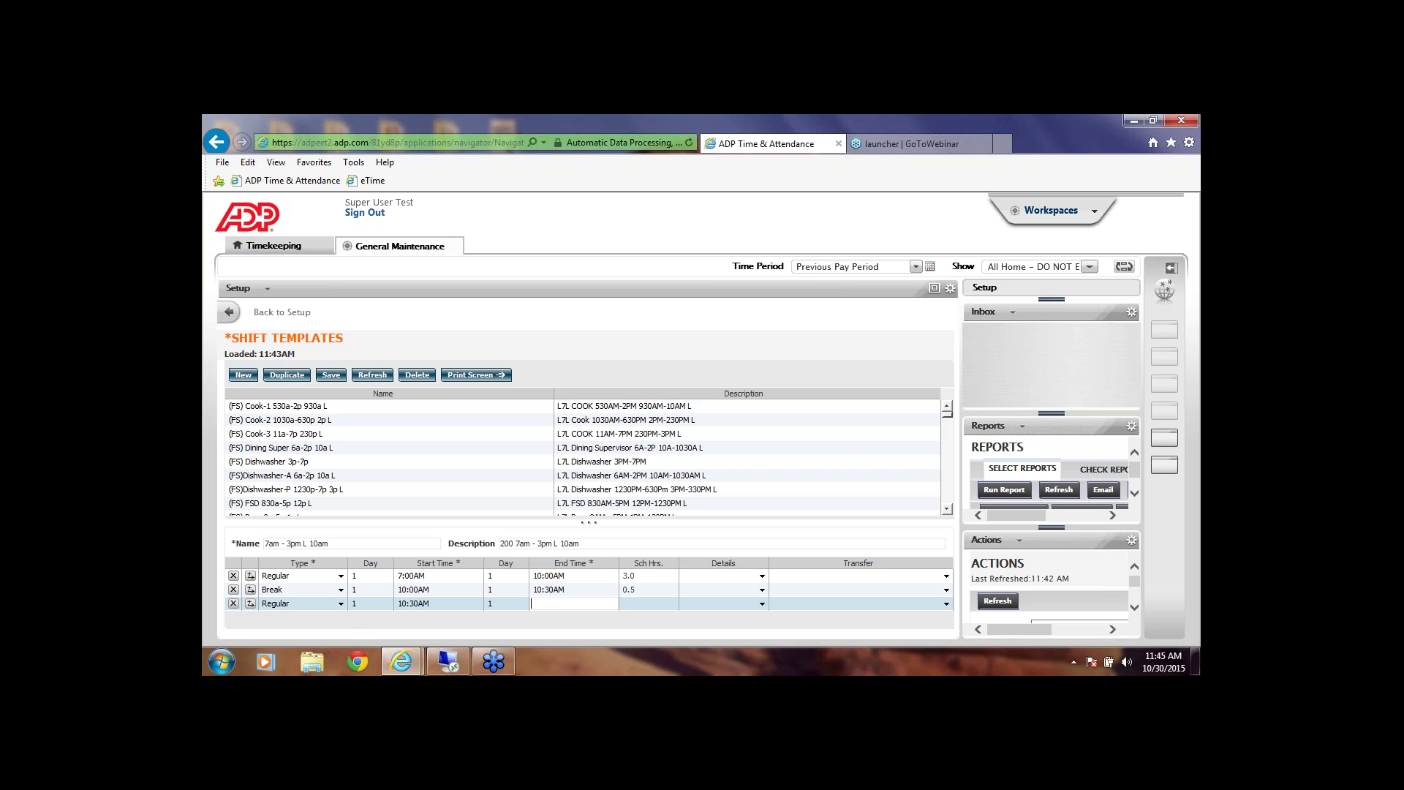
pyautogui.write('3pm')
pyautogui.press('Tab')
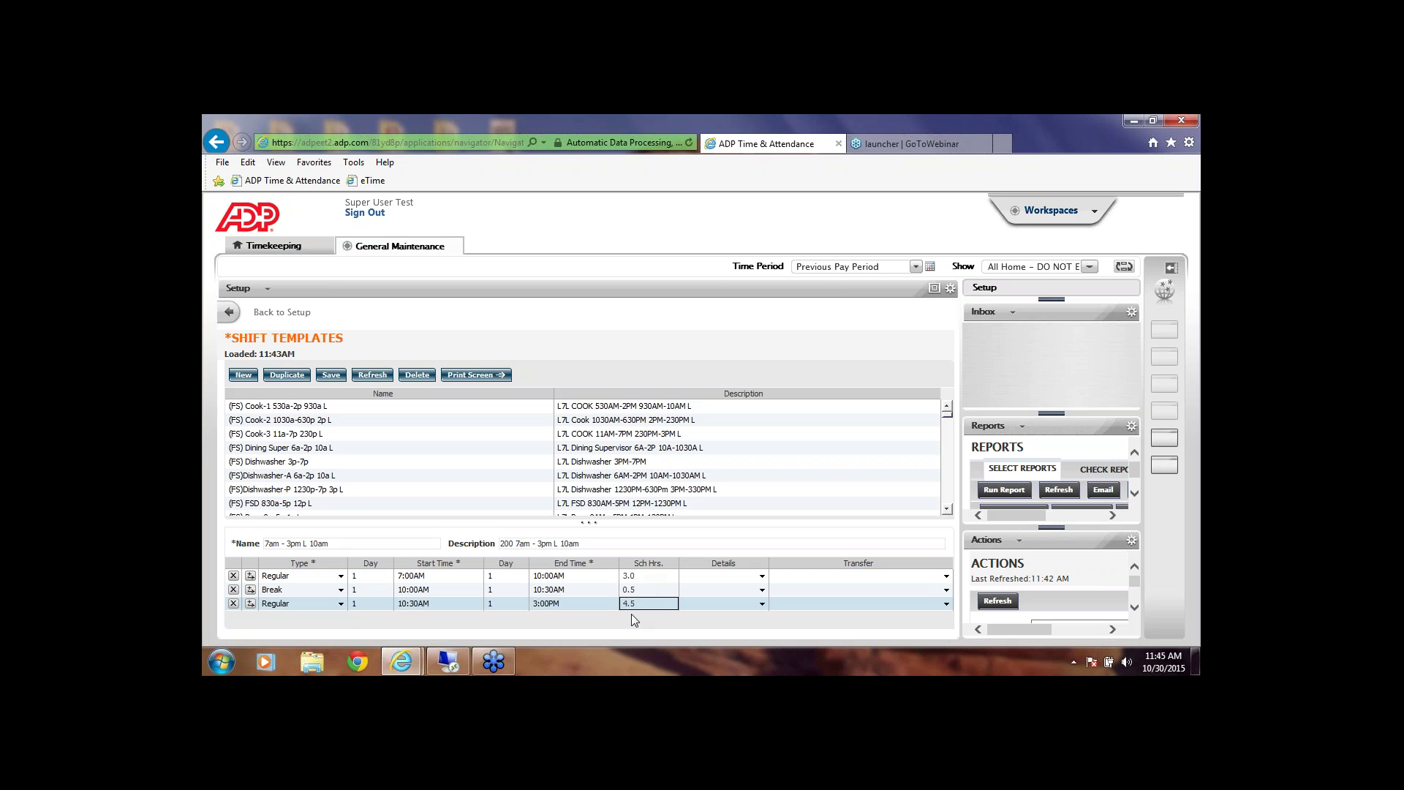
# Step: Discard the unsaved template and start one named "10pm - 6am L 2am" with the description "100 10pm - 6am L 2am"
pyautogui.click(373, 376)
pyautogui.click(572, 511)
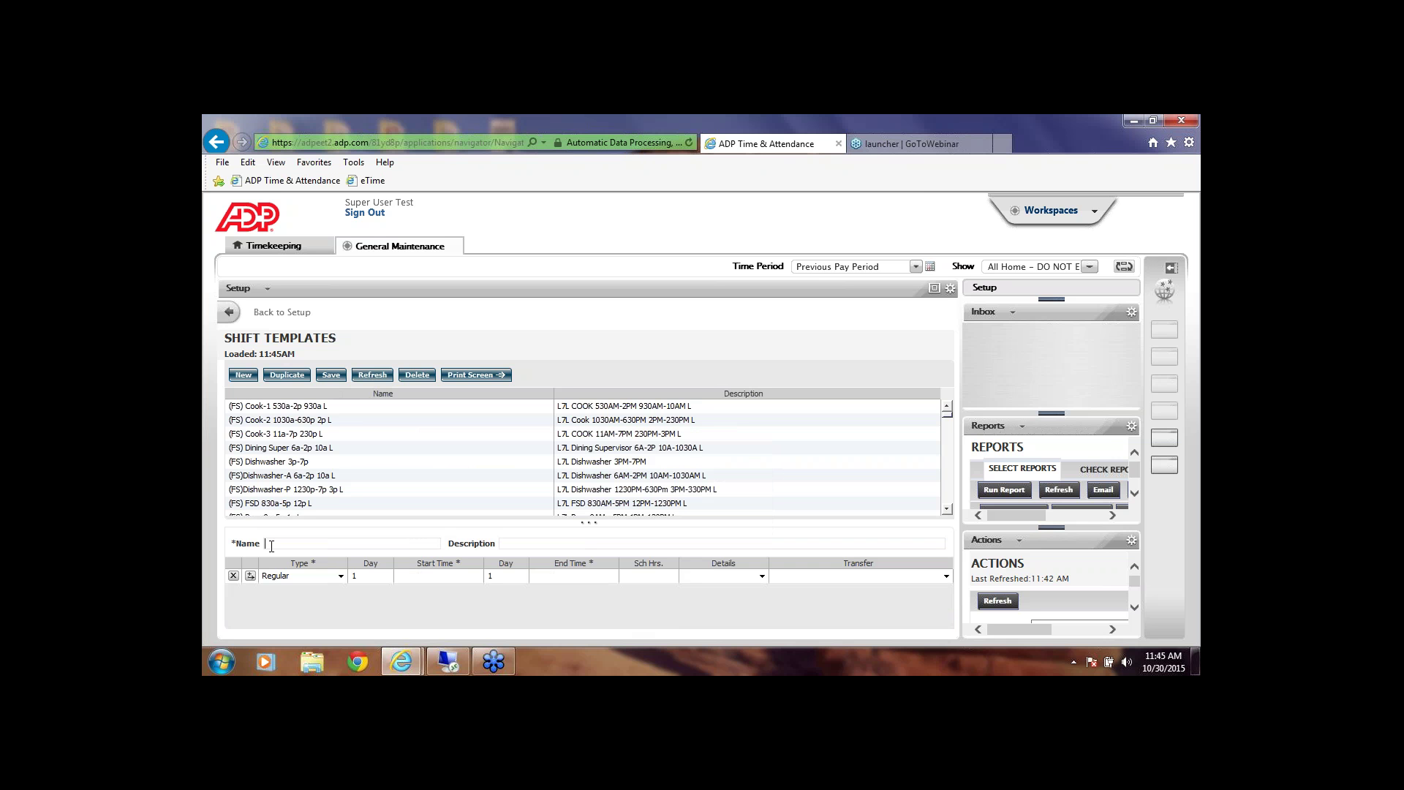
pyautogui.write('11pm')
pyautogui.write(' - 6am L')
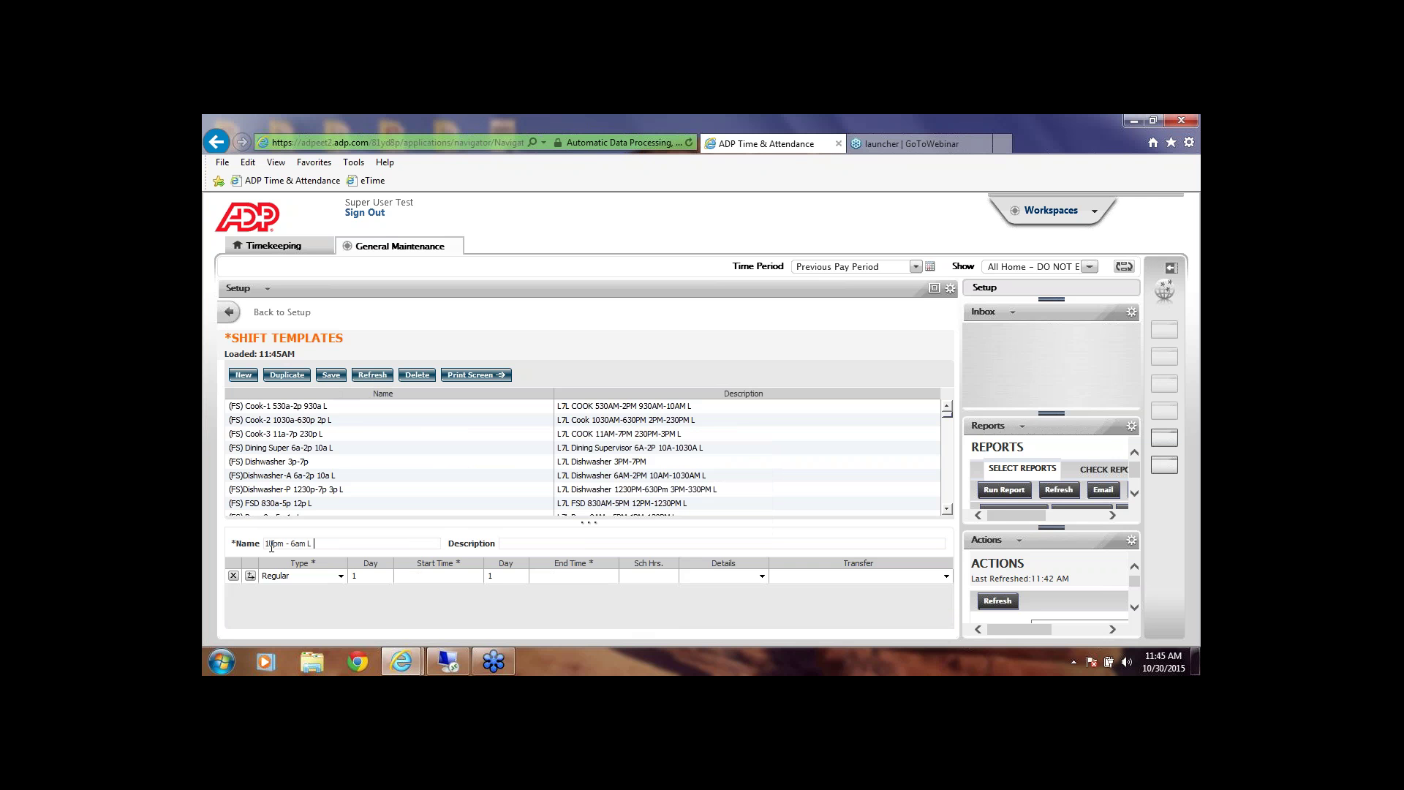
pyautogui.write(' 2am')
pyautogui.write('100')
pyautogui.write(' 10pm ')
pyautogui.write('- 6am')
pyautogui.write(' L 2am')
# Step: Set the overnight template's first Regular segment to run from 10:00PM on day 1 to 2:00AM on day 2
pyautogui.click(418, 580)
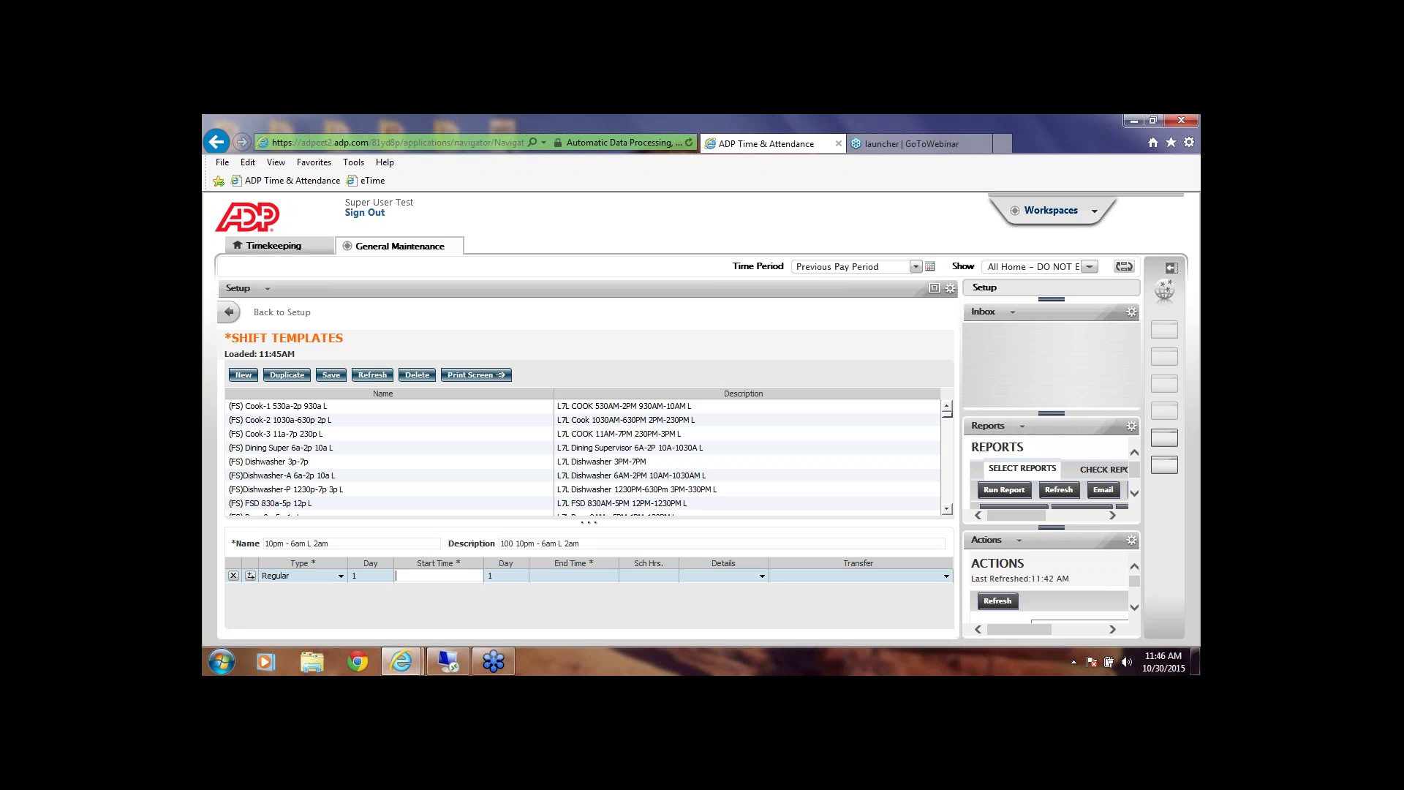
pyautogui.write('10p')
pyautogui.press('Tab')
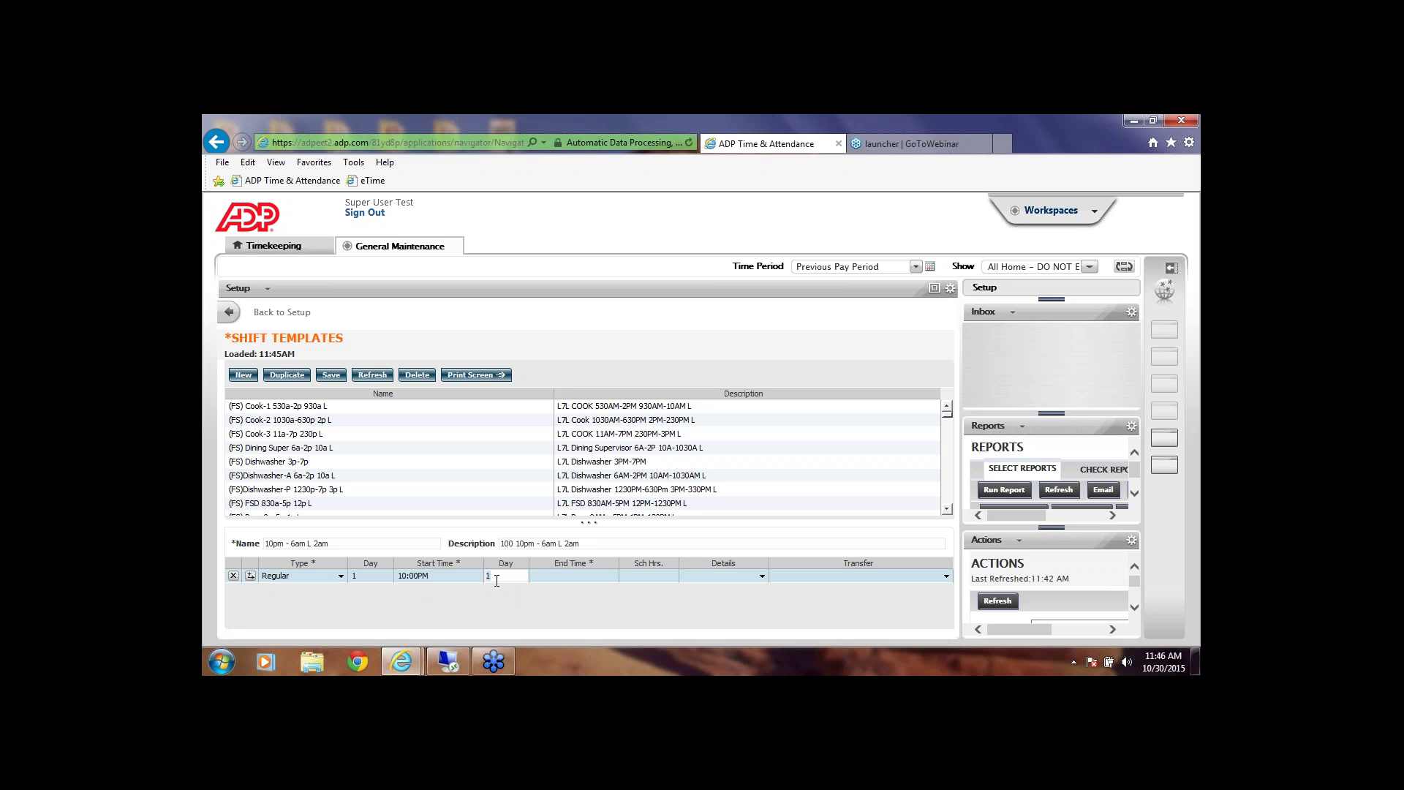
pyautogui.press('BackSpace')
pyautogui.write('2')
pyautogui.click(547, 578)
pyautogui.click(651, 581)
# Step: Add a Break segment from 2:00AM to 2:30AM on day 2 to the overnight template
pyautogui.click(250, 577)
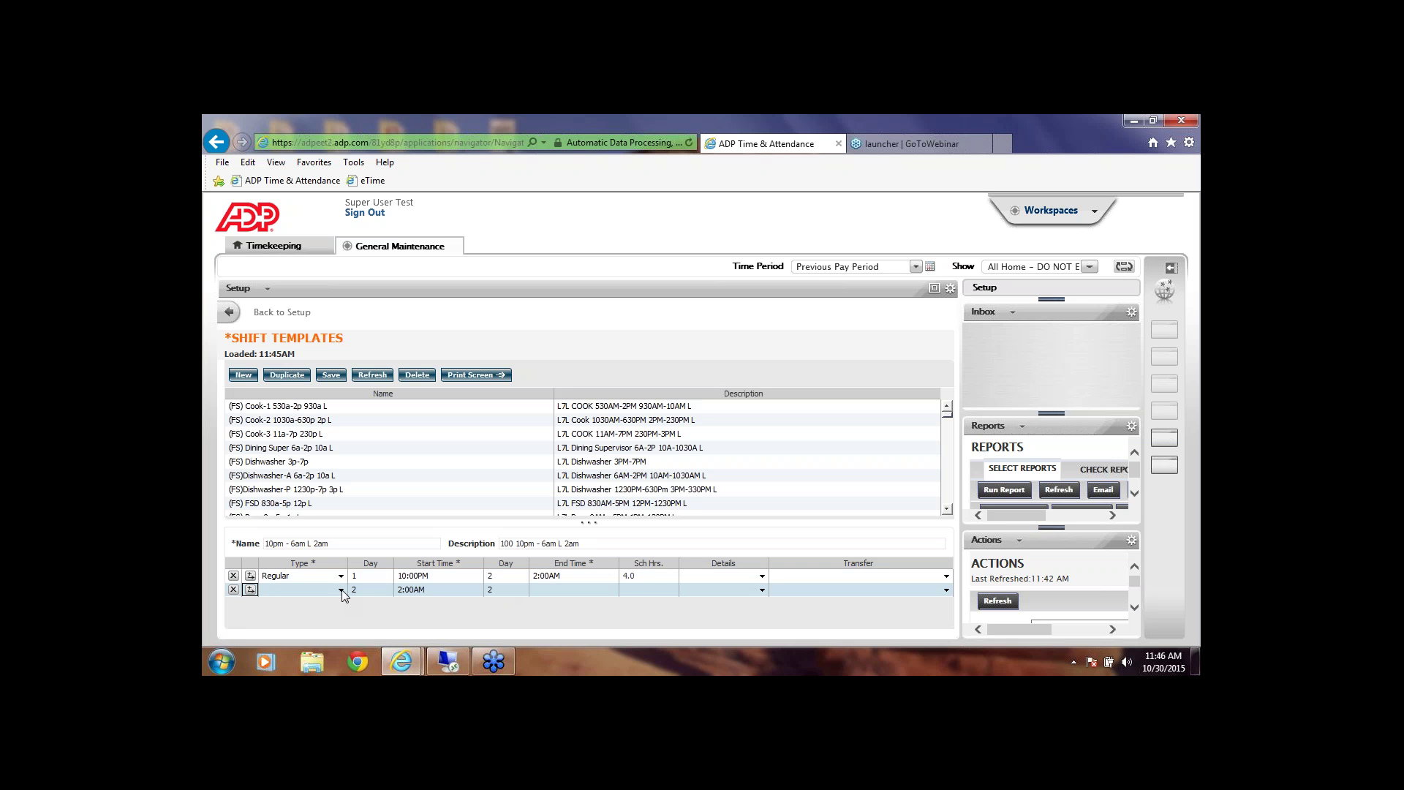
pyautogui.click(342, 589)
pyautogui.click(283, 618)
pyautogui.click(537, 596)
pyautogui.write('230am')
pyautogui.press('Tab')
# Step: Add a final Regular segment from 2:30AM to 6:00AM on day 2 to the overnight template
pyautogui.click(250, 589)
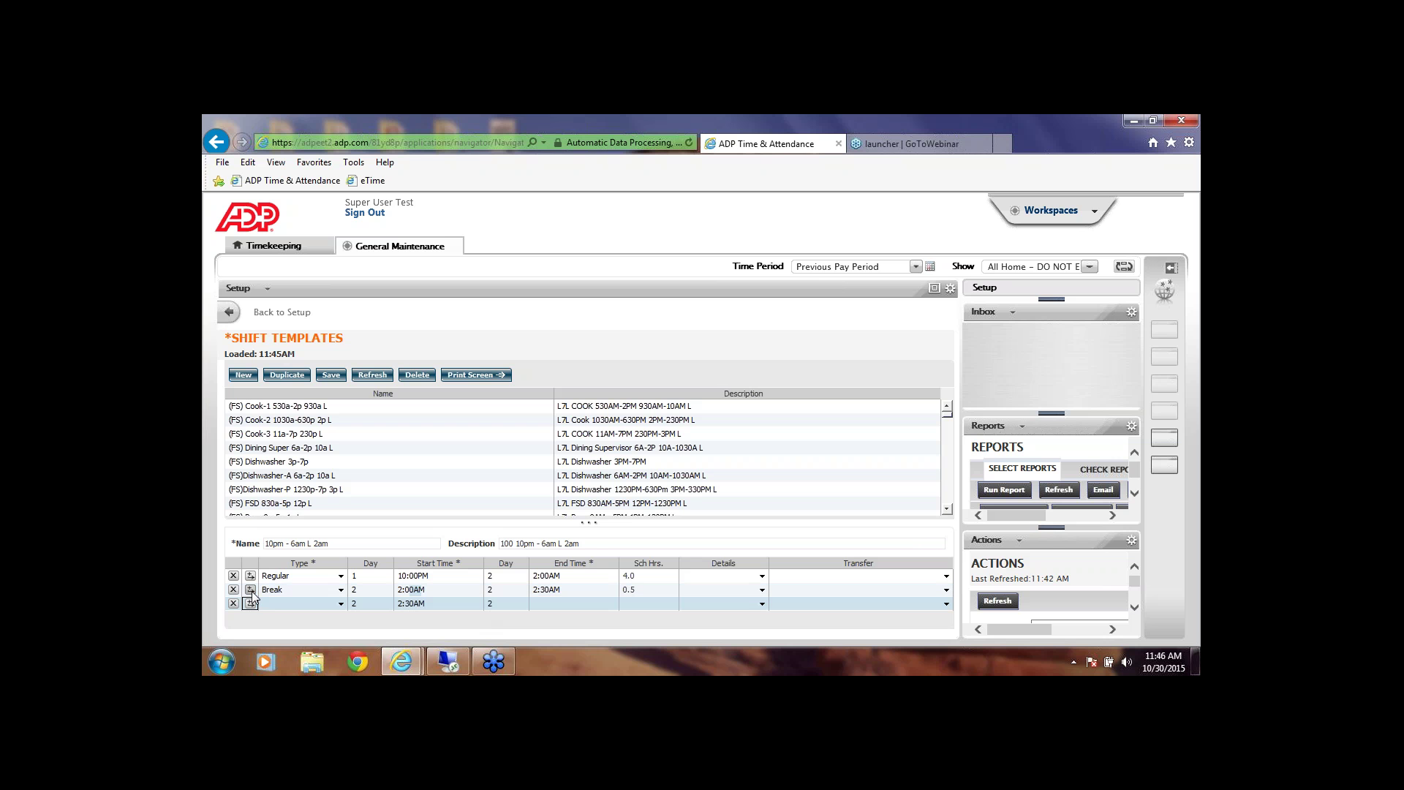
pyautogui.click(317, 603)
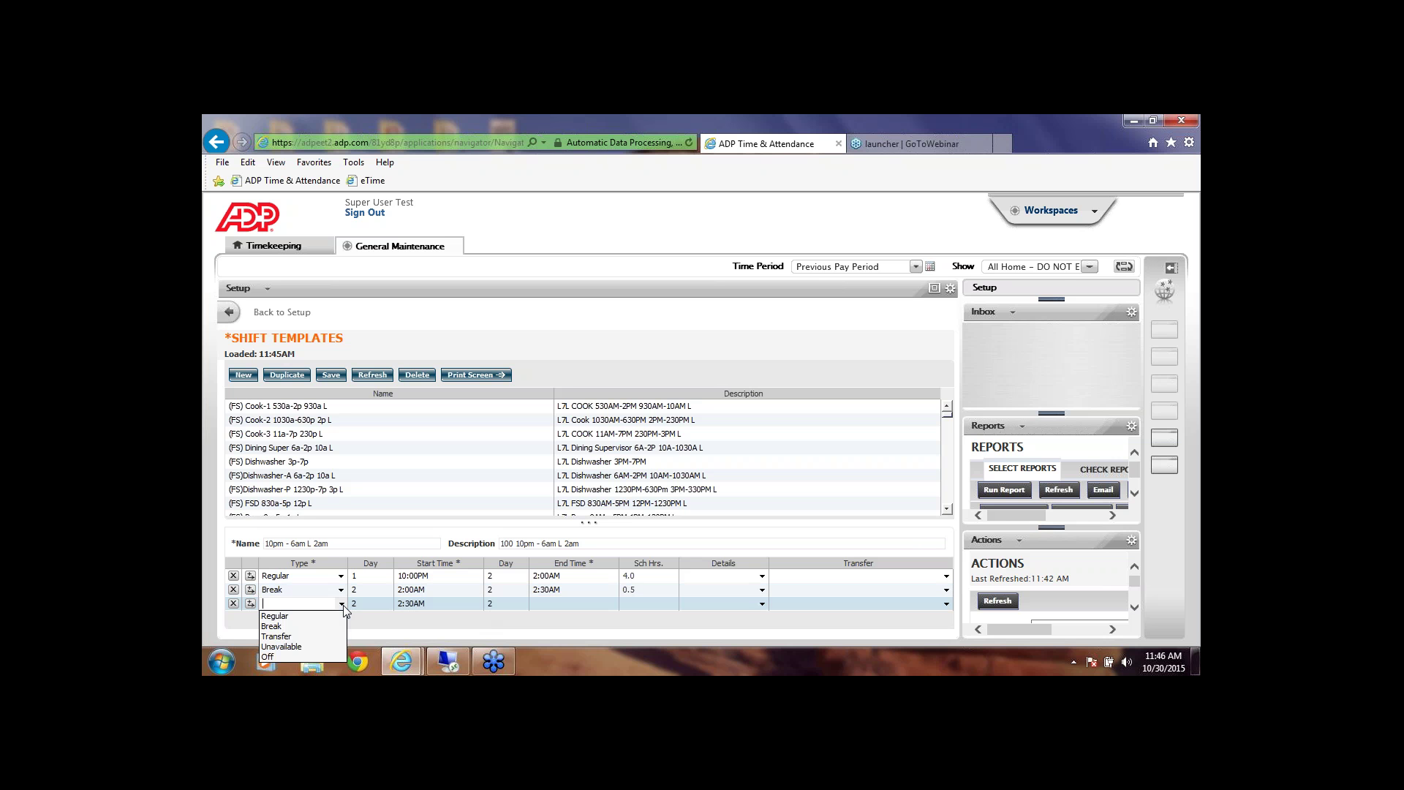
pyautogui.click(293, 616)
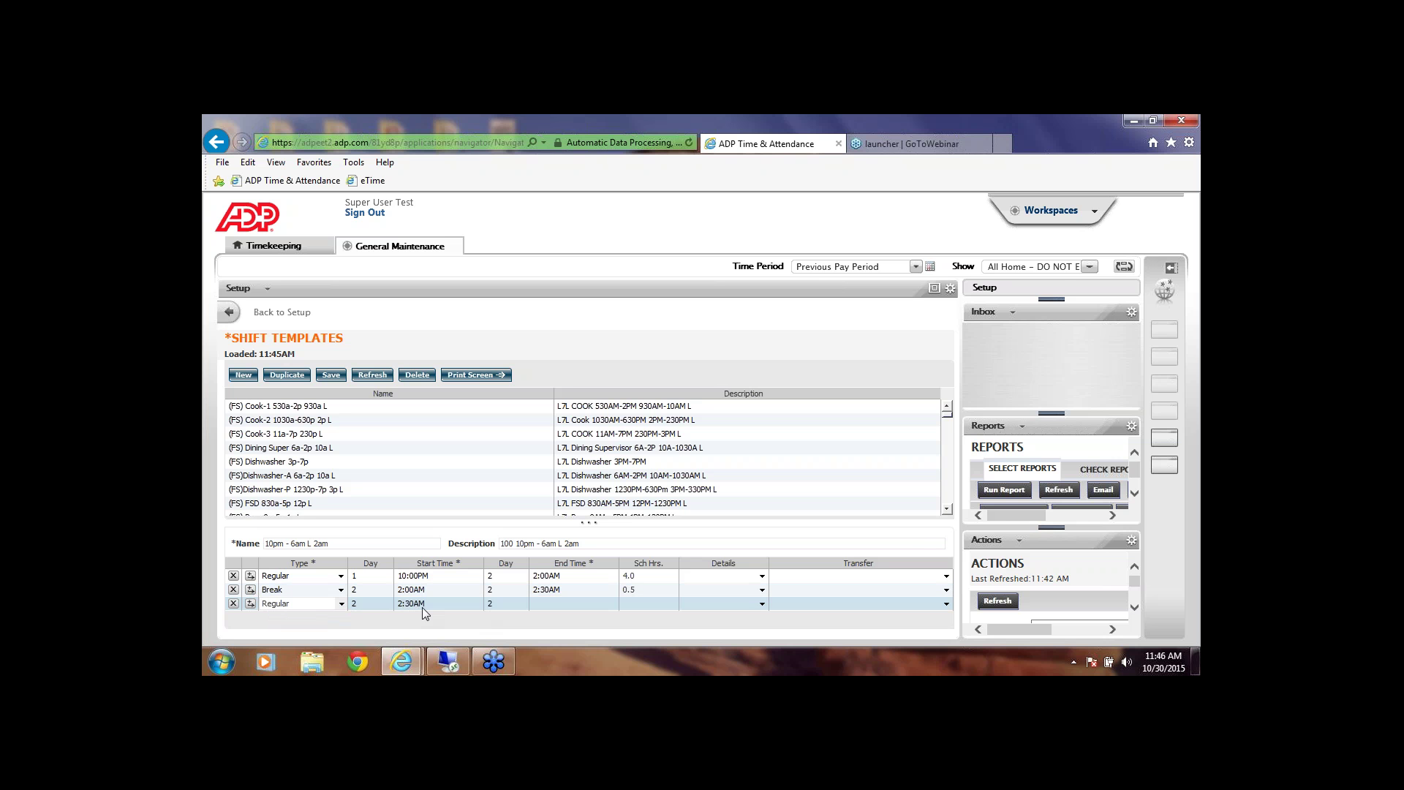
pyautogui.click(575, 607)
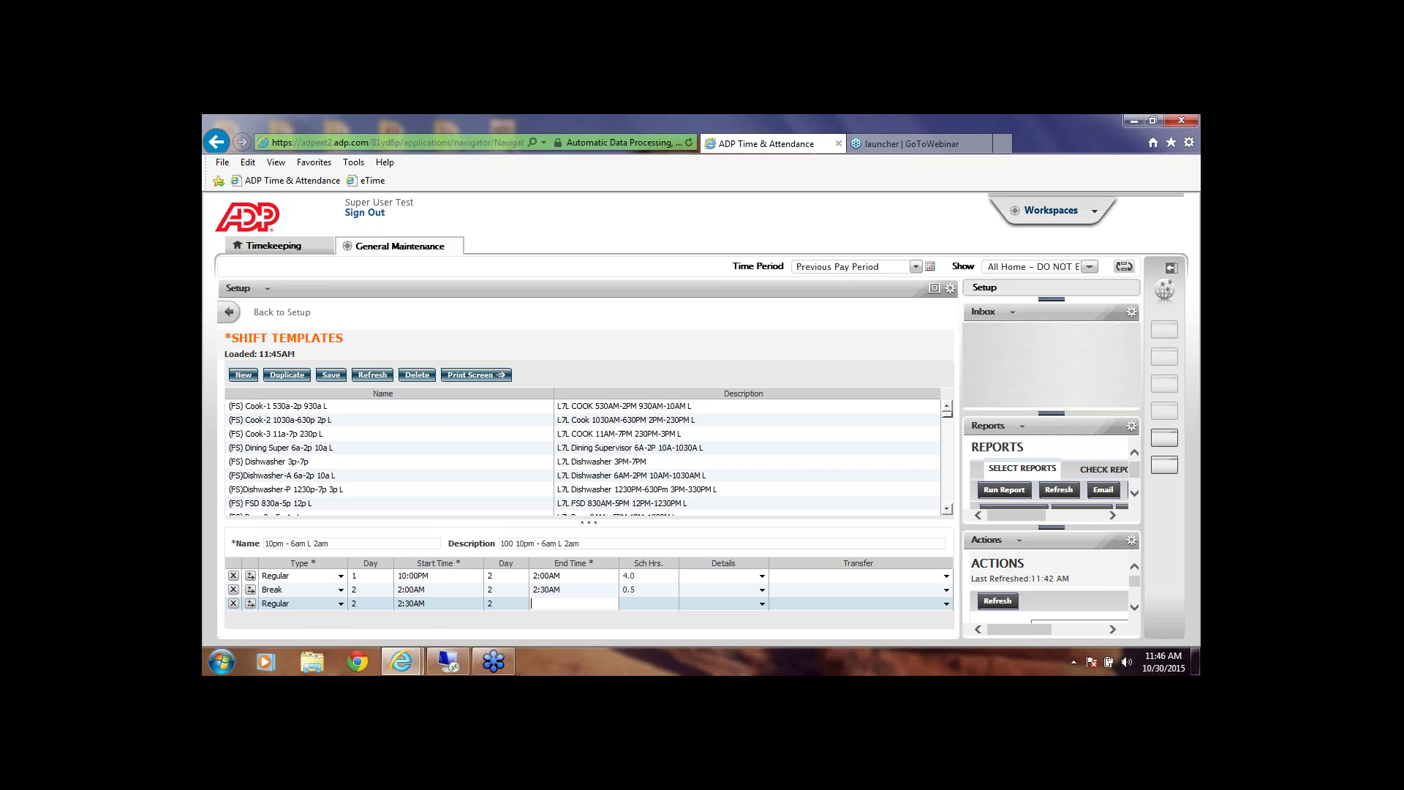
pyautogui.write('6am')
pyautogui.press('Tab')
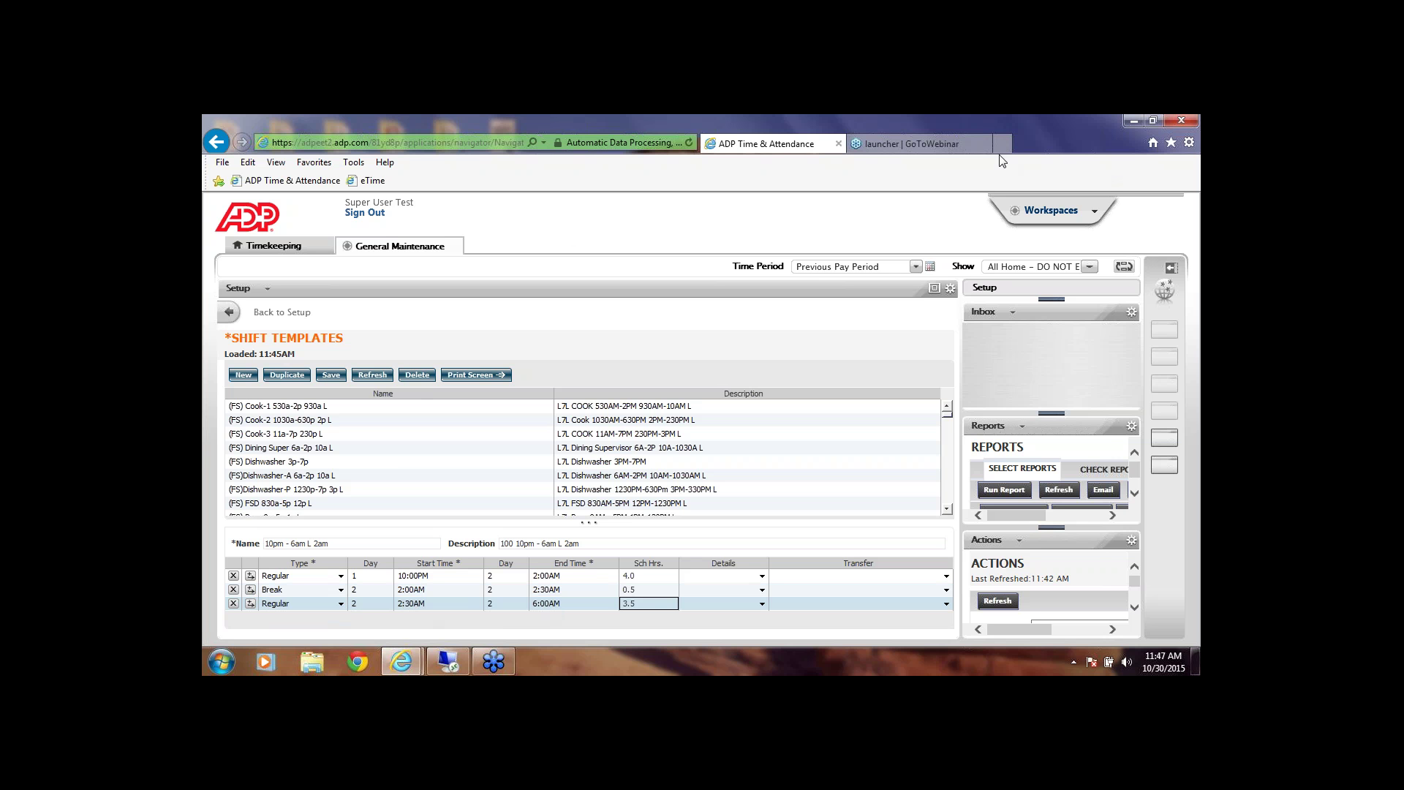
pyautogui.click(1191, 144)
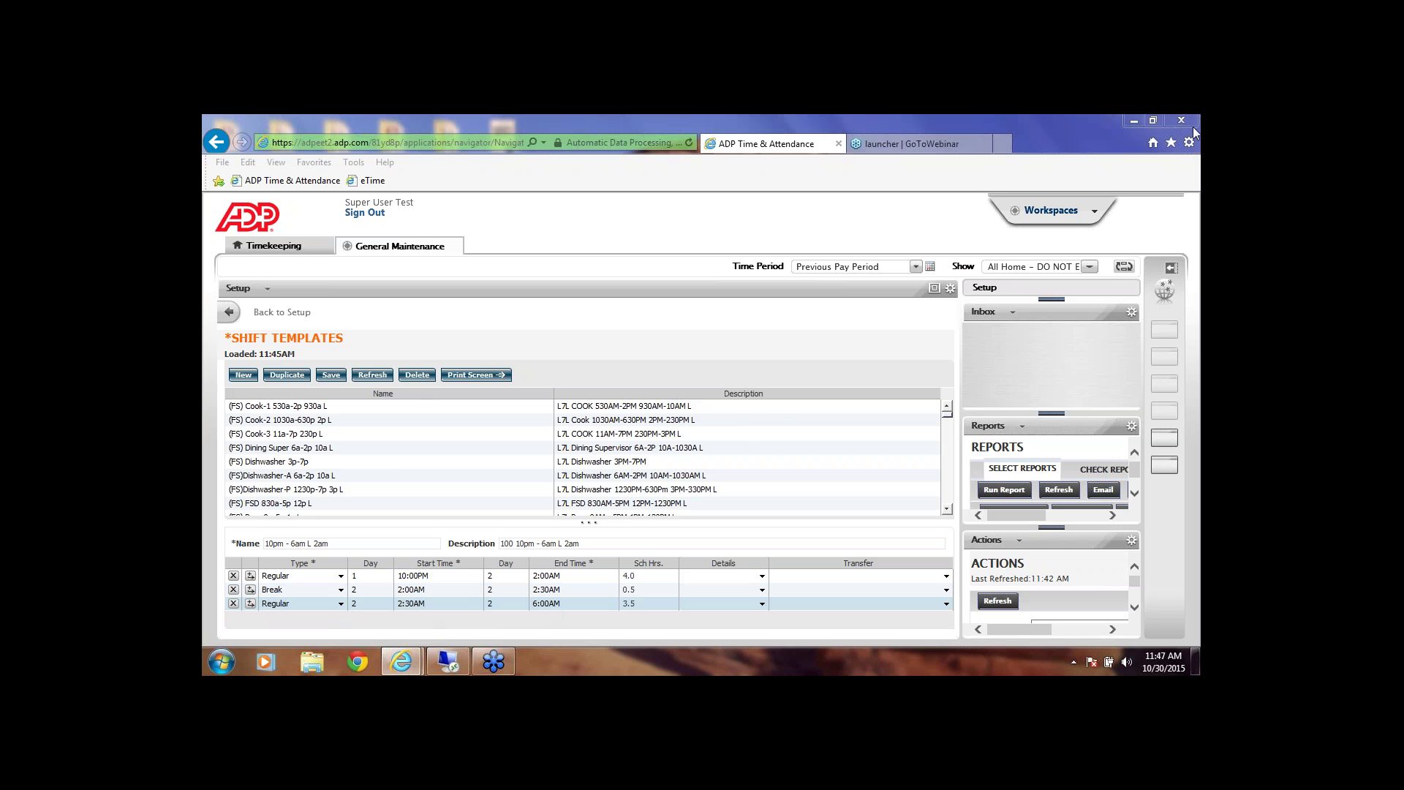